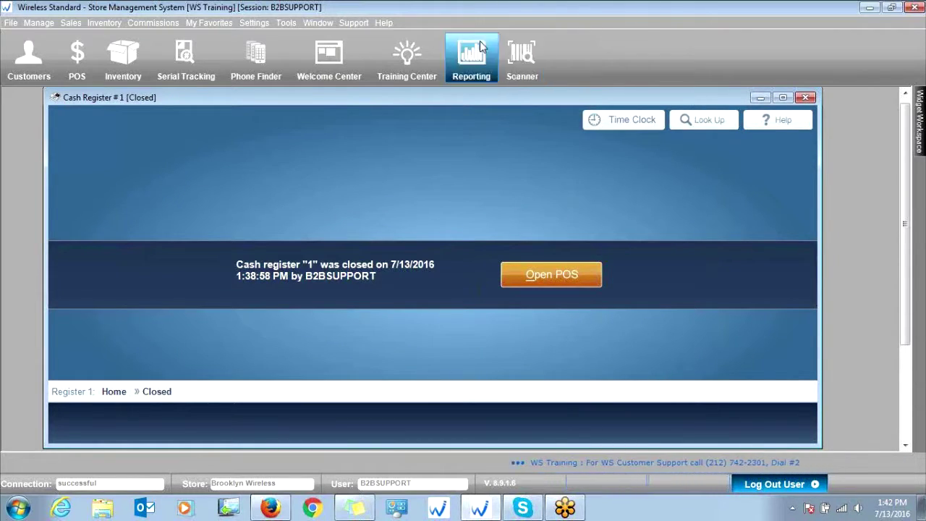
# Launch Reporting, choose Ask me later on the IE11 setup, maximize the window and close the default-browser bar.
pyautogui.click(472, 66)
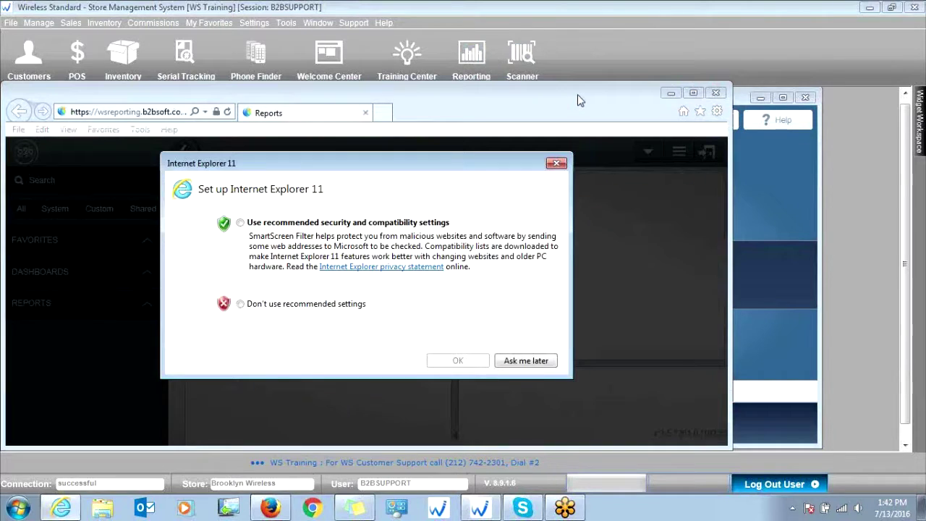
pyautogui.click(578, 91)
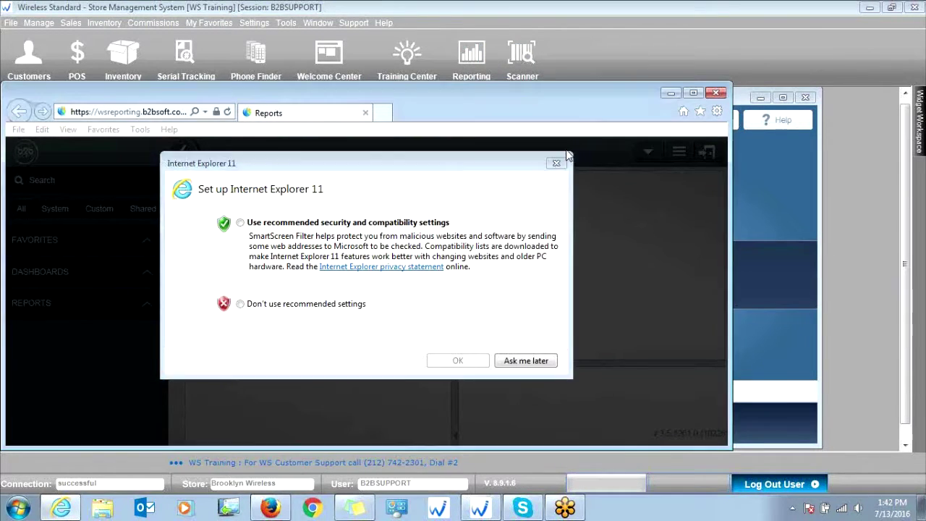
pyautogui.click(556, 163)
pyautogui.moveTo(574, 97); pyautogui.dragTo(591, 94)
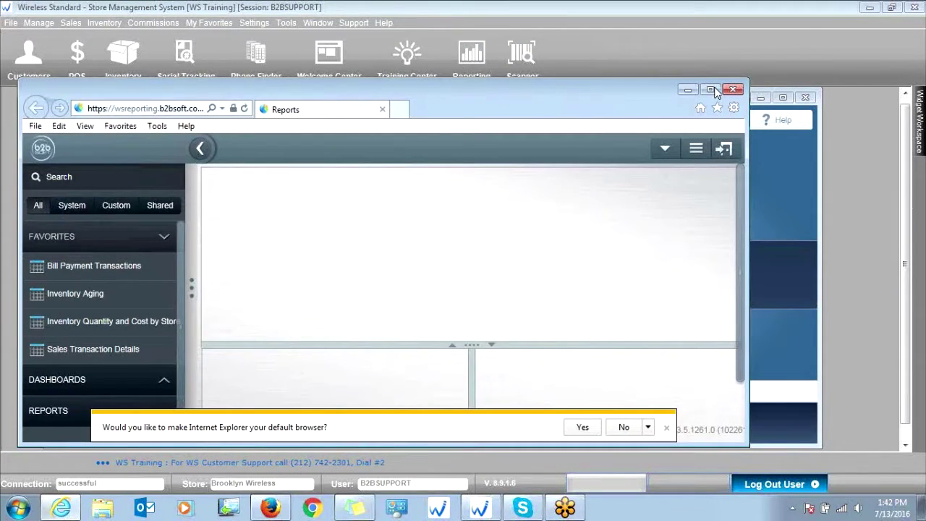
pyautogui.click(712, 89)
pyautogui.click(781, 481)
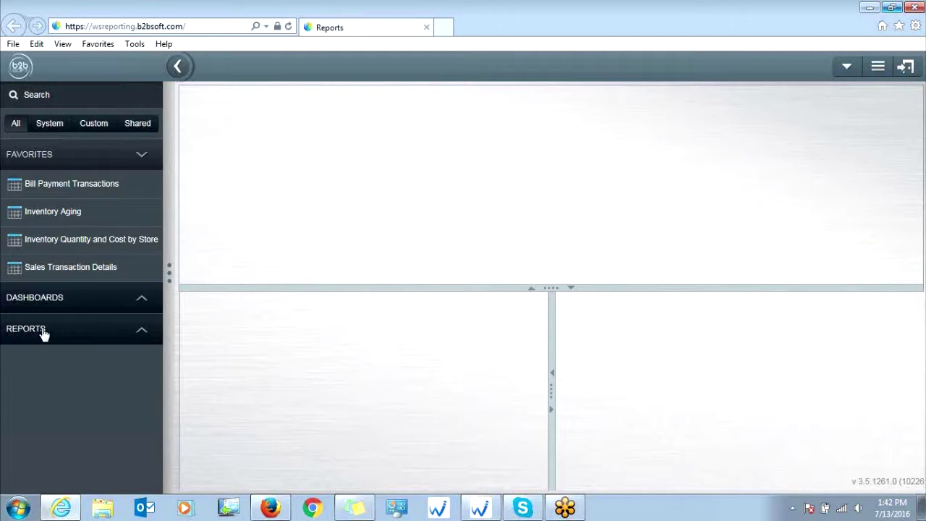
# Expand REPORTS, open the Sales folder, widen the report list and open Sales Transaction Details.
pyautogui.click(43, 331)
pyautogui.moveTo(154, 215); pyautogui.dragTo(163, 314)
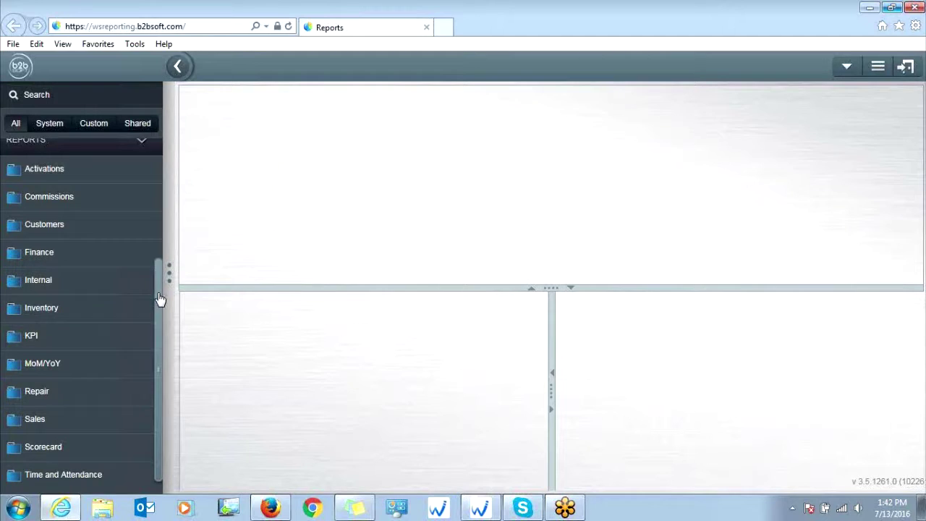
pyautogui.scroll(-1, 161, 310)
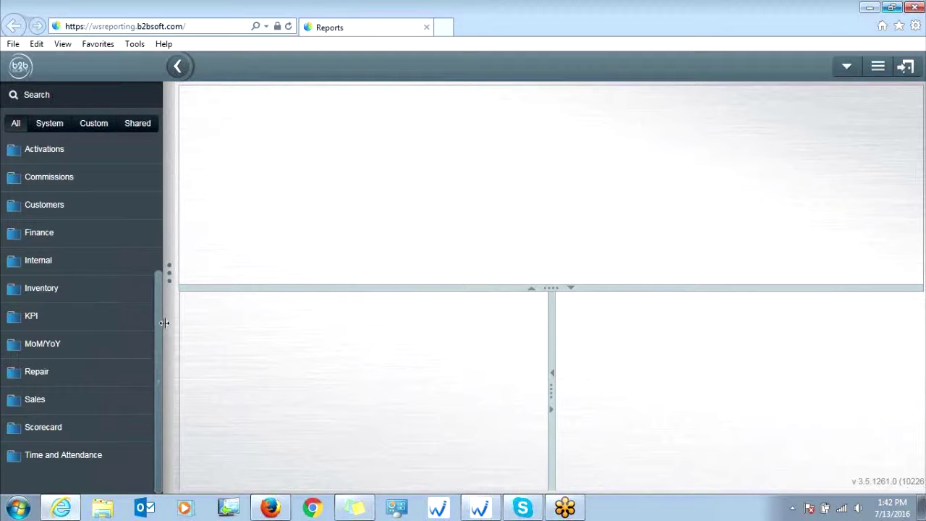
pyautogui.click(35, 402)
pyautogui.scroll(-5, 165, 283)
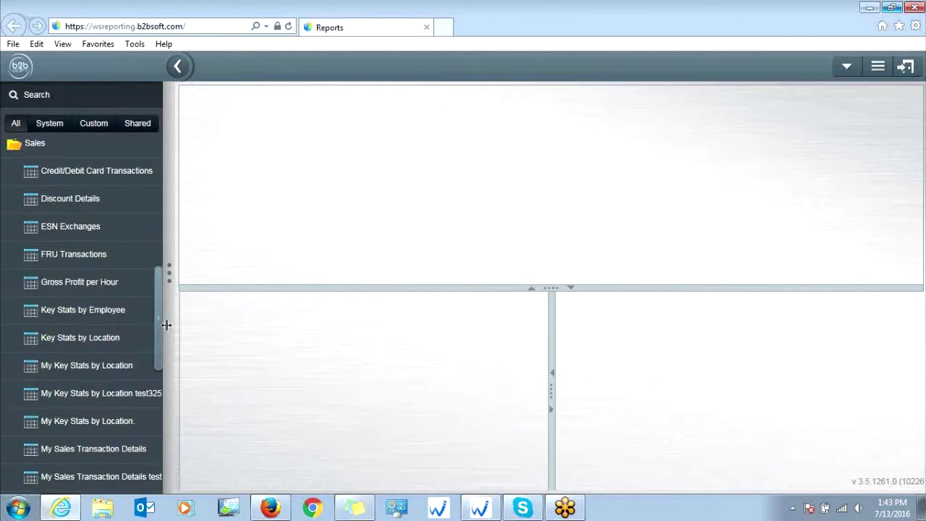
pyautogui.moveTo(167, 284); pyautogui.dragTo(187, 312)
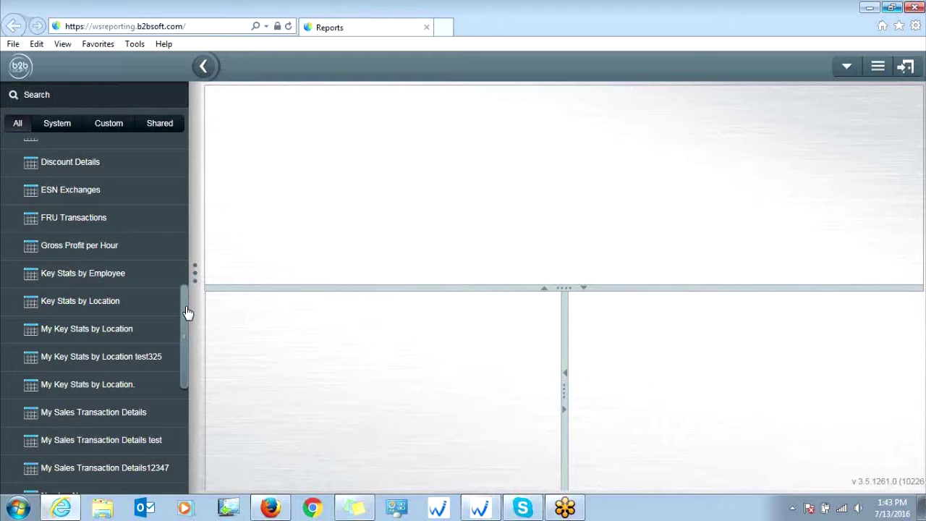
pyautogui.moveTo(187, 312); pyautogui.dragTo(202, 389)
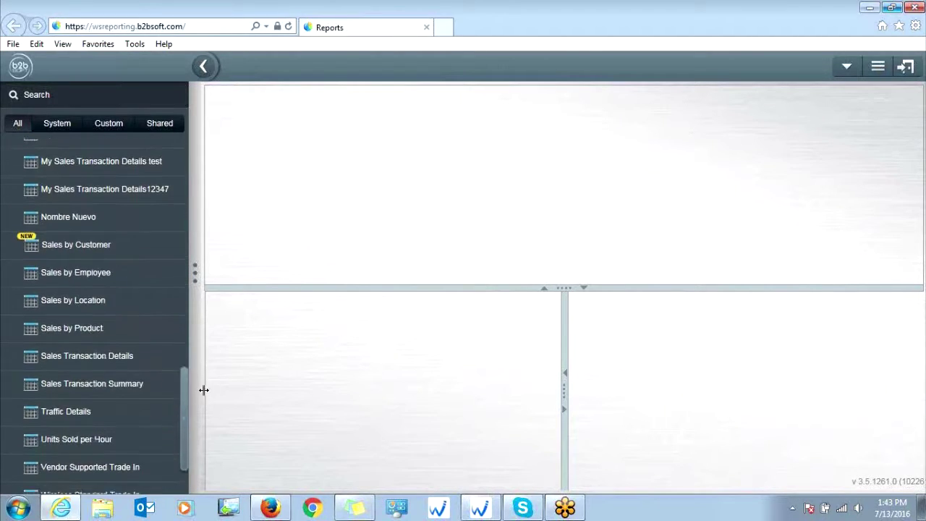
pyautogui.click(68, 361)
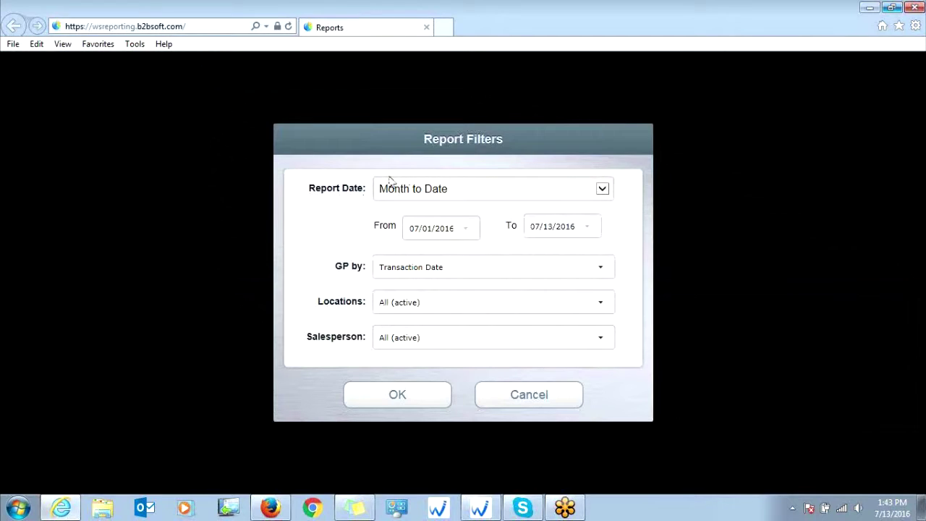
# Set the Report Date range to Today, covering 07/13/2016 to 07/13/2016.
pyautogui.click(601, 189)
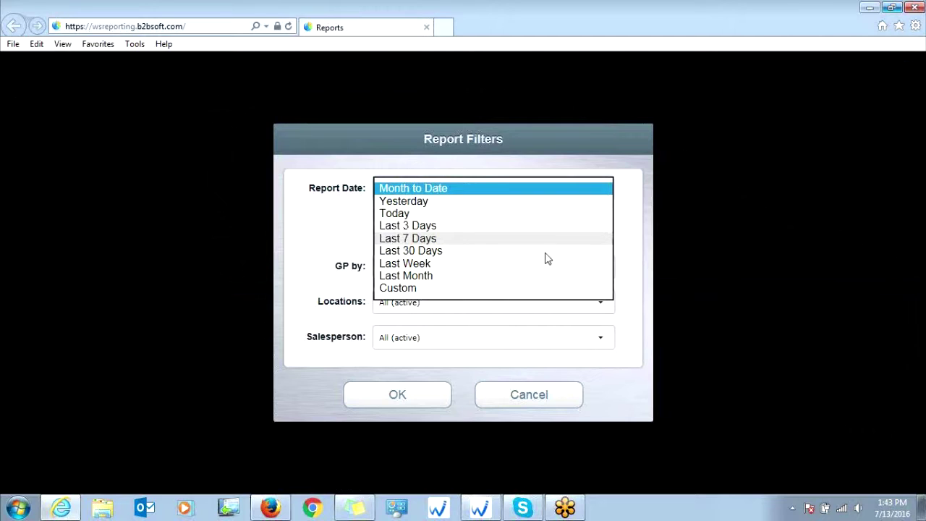
pyautogui.click(406, 288)
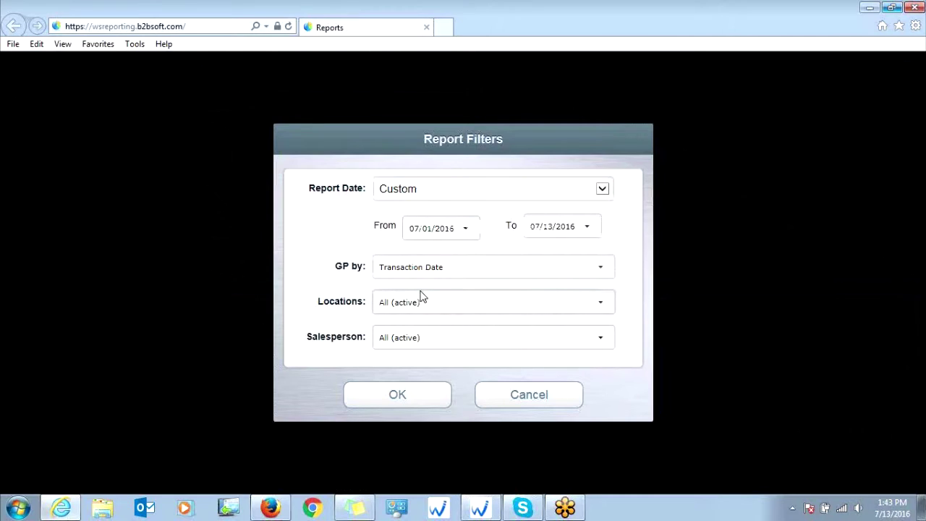
pyautogui.click(464, 229)
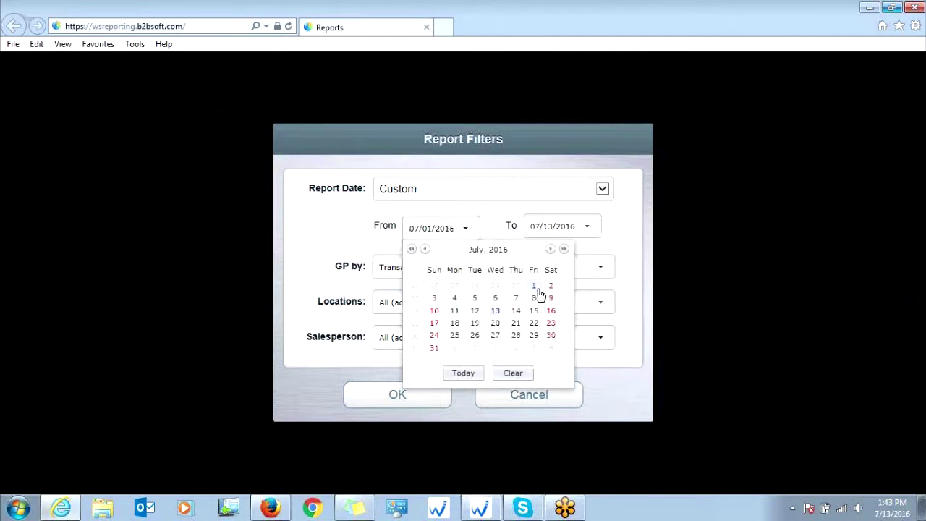
pyautogui.click(621, 227)
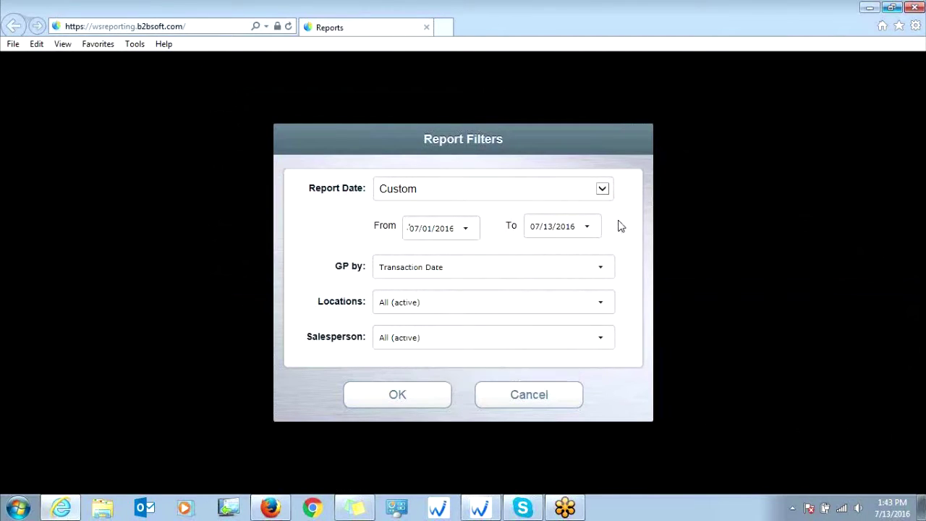
pyautogui.click(602, 188)
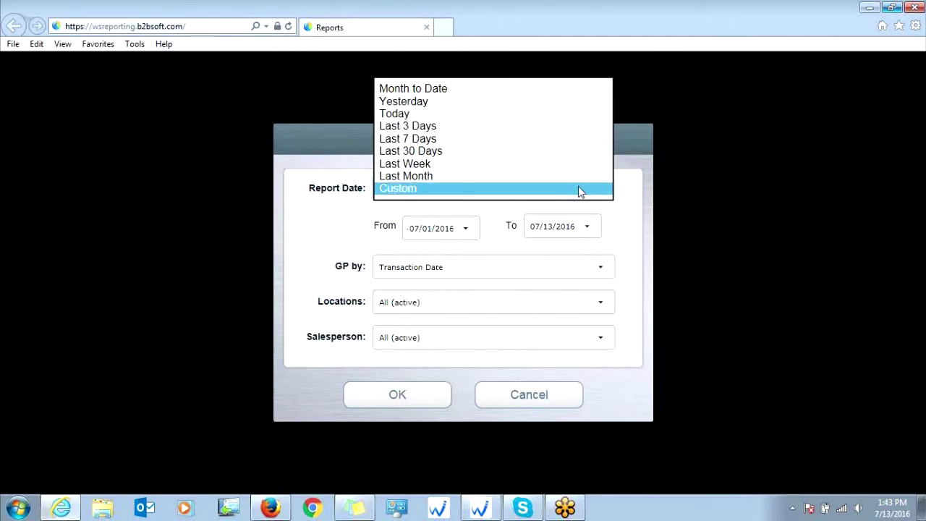
pyautogui.click(502, 114)
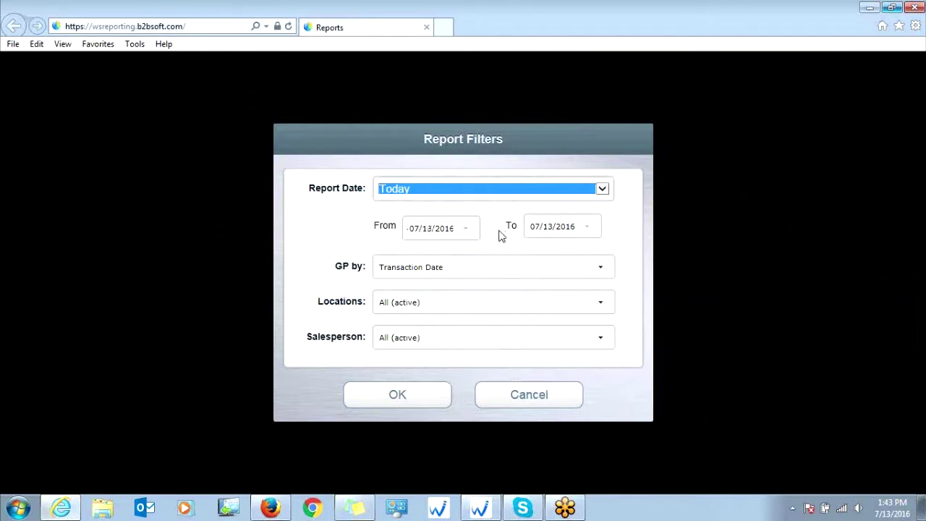
pyautogui.click(608, 189)
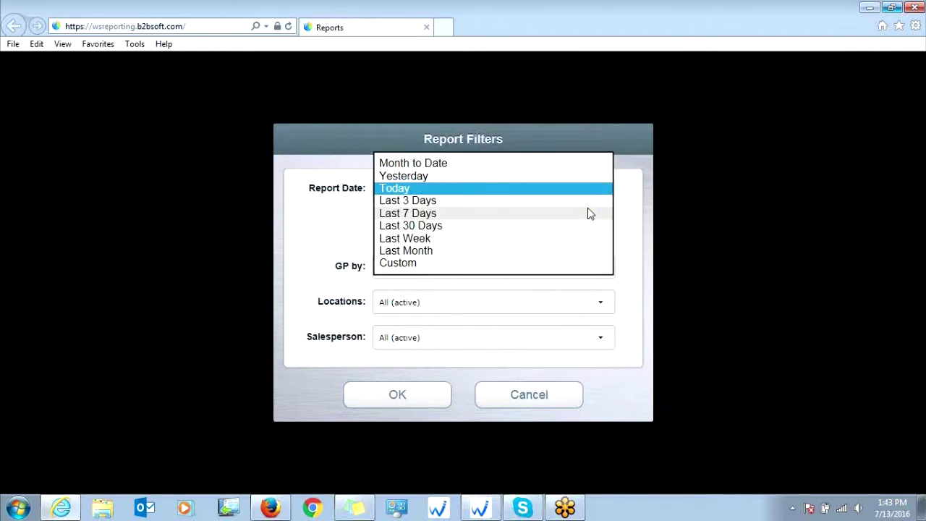
pyautogui.click(590, 192)
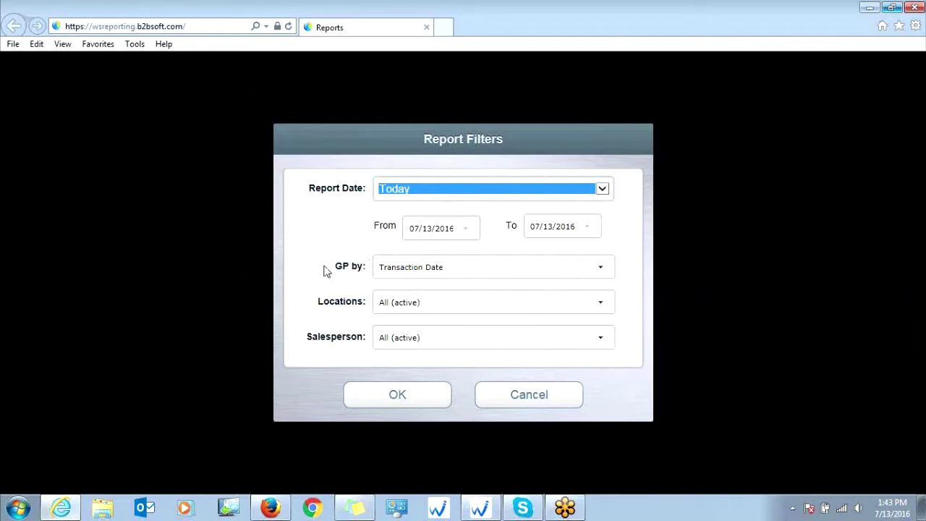
pyautogui.click(425, 272)
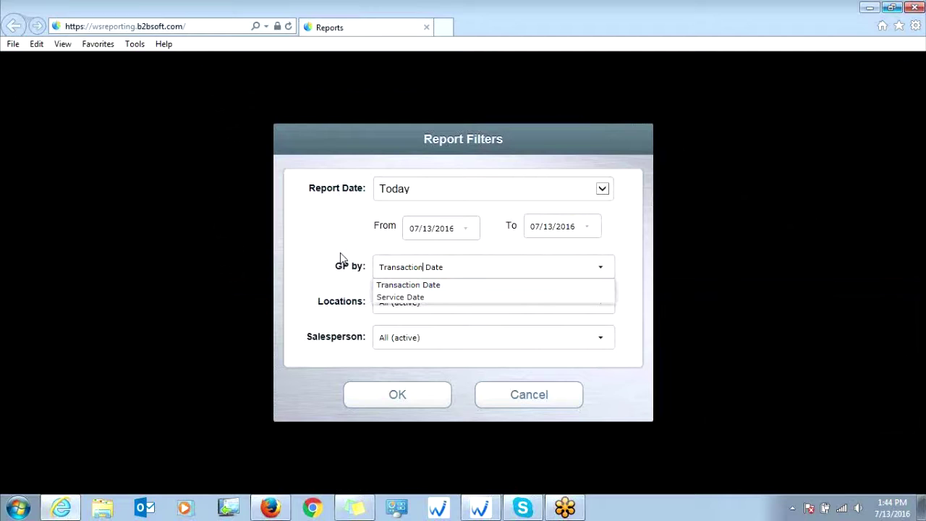
pyautogui.click(446, 285)
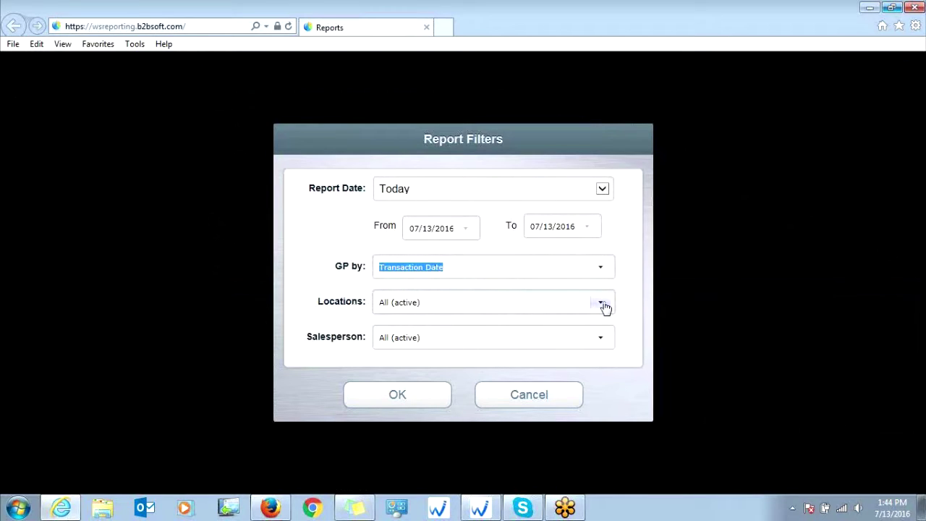
pyautogui.click(602, 304)
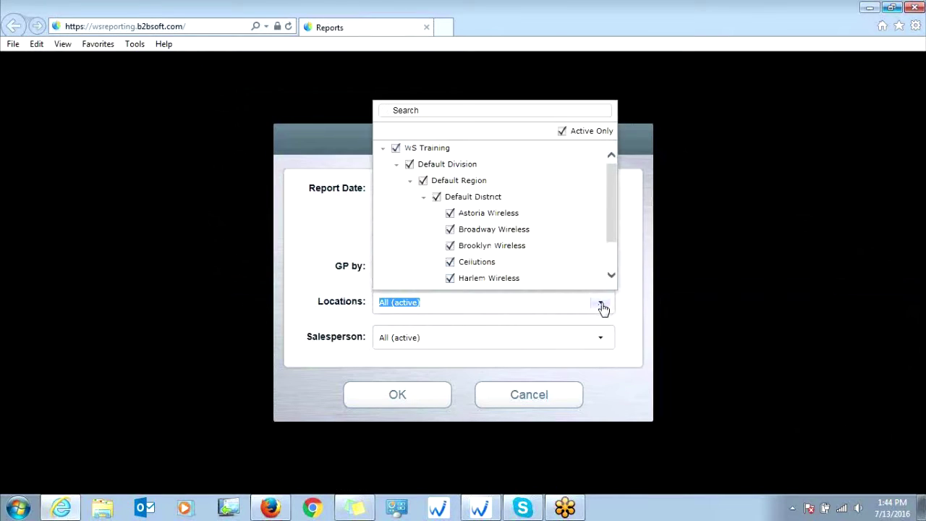
# Limit the Locations filter to Brooklyn Wireless only, removing WS Training.
pyautogui.click(396, 149)
pyautogui.scroll(-2, 615, 221)
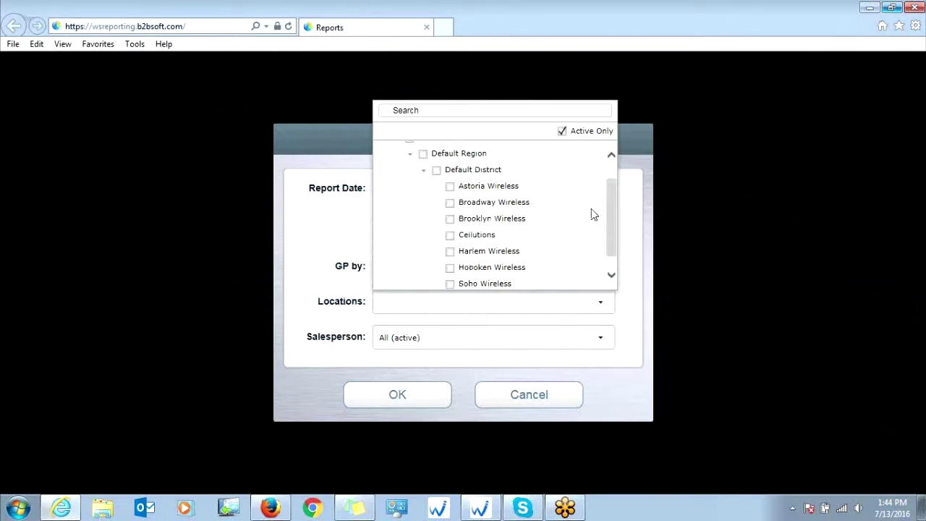
pyautogui.click(451, 219)
pyautogui.click(337, 245)
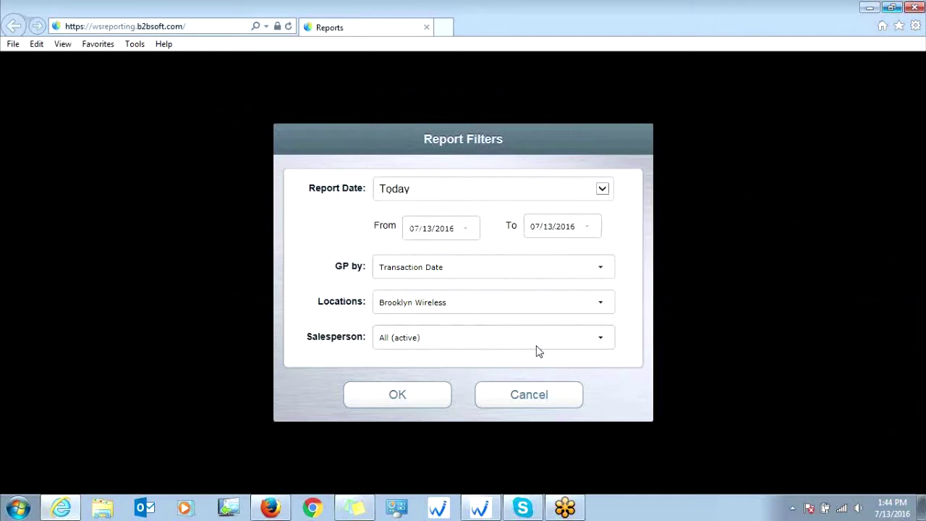
# Leave all active salespeople selected and run the report with OK.
pyautogui.click(599, 337)
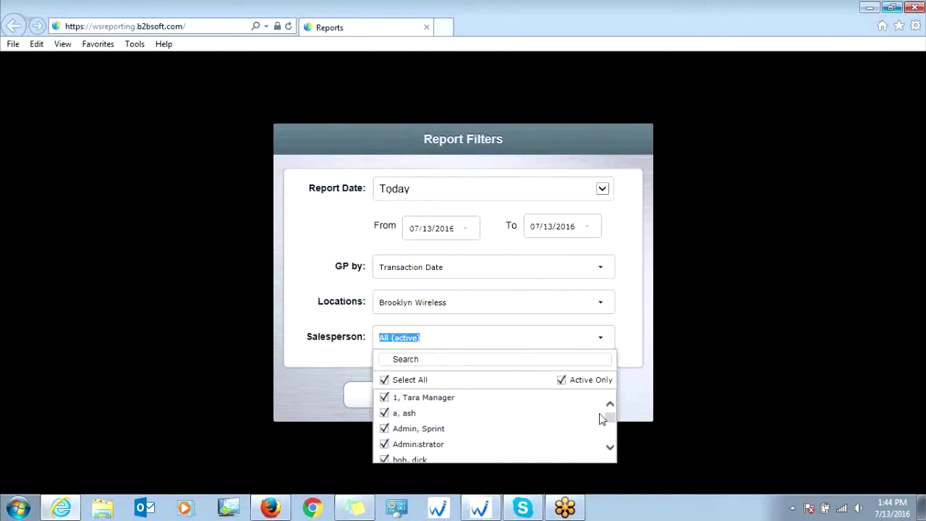
pyautogui.scroll(-5, 600, 418)
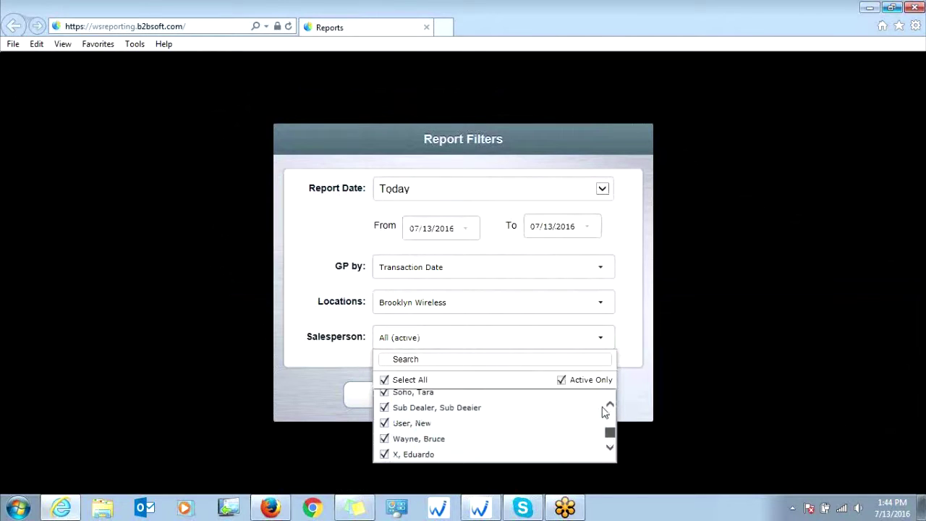
pyautogui.scroll(5, 605, 411)
pyautogui.click(327, 360)
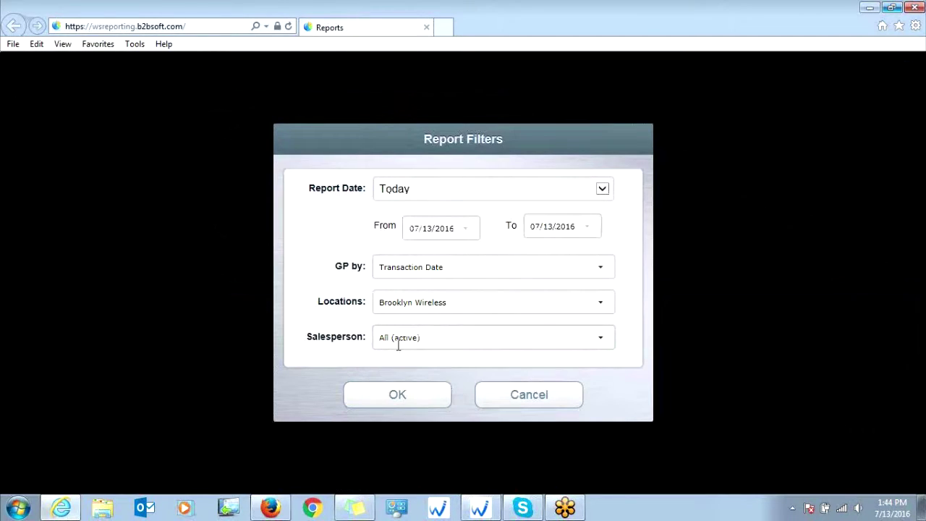
pyautogui.click(416, 389)
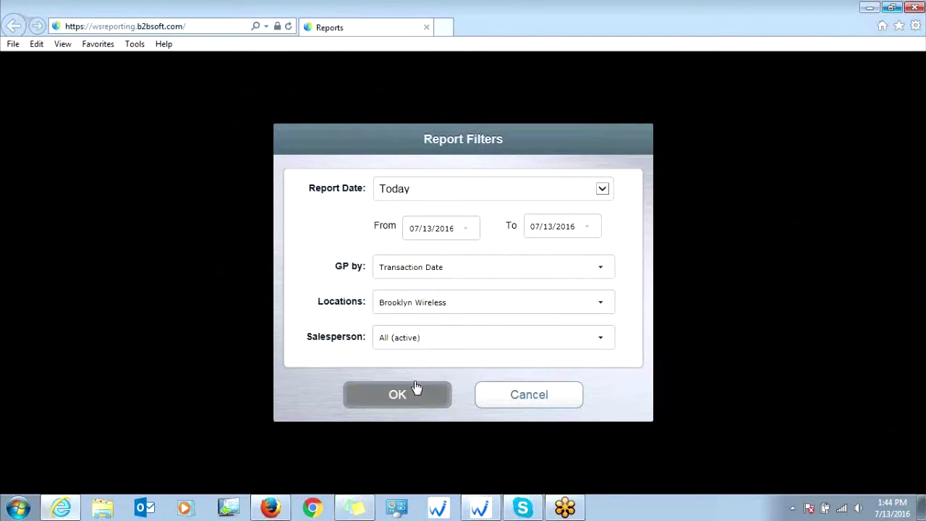
pyautogui.click(416, 389)
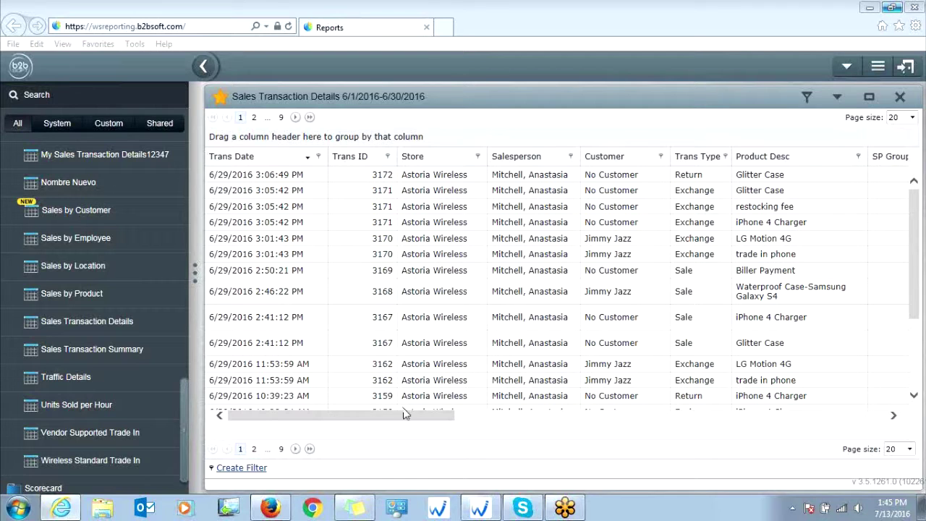
# Scroll the grid right to reveal the Ext Price, Discounts, Ext Cost and GP totals.
pyautogui.moveTo(405, 414); pyautogui.dragTo(449, 425)
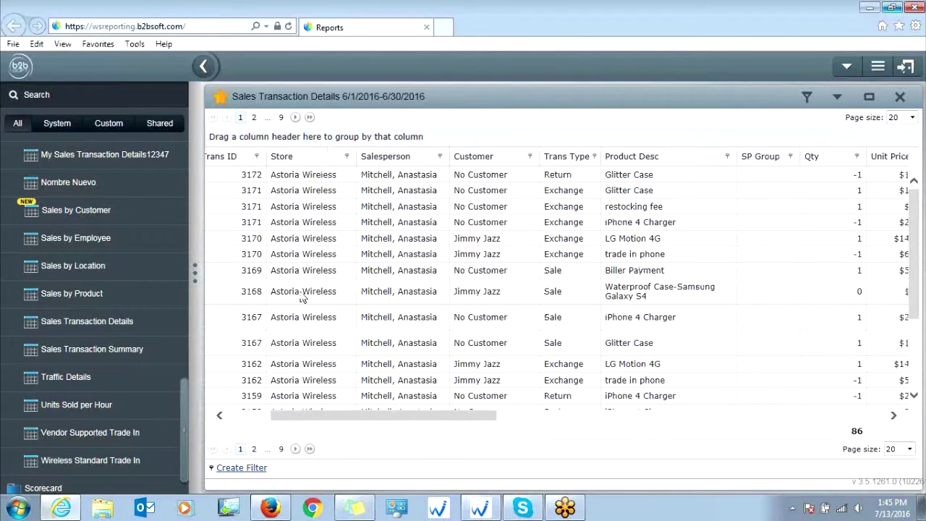
pyautogui.moveTo(387, 417); pyautogui.dragTo(406, 417)
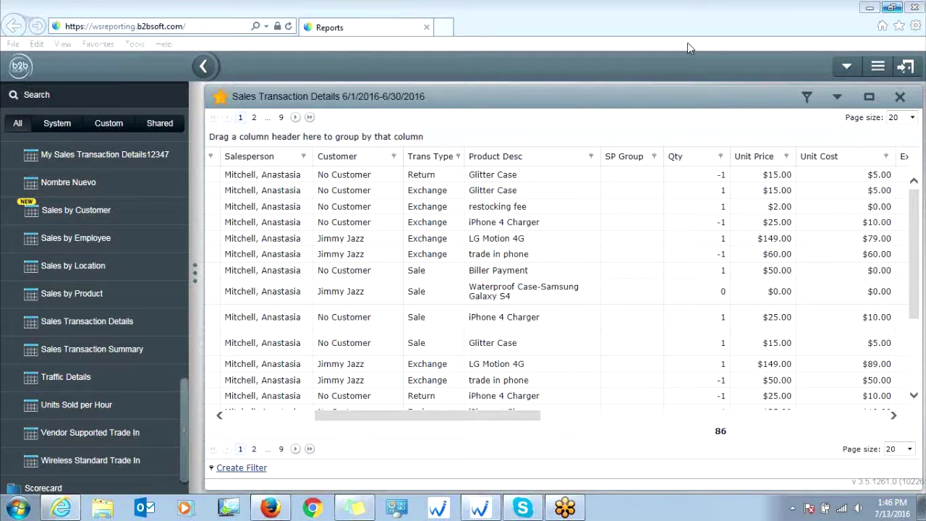
pyautogui.moveTo(459, 414); pyautogui.dragTo(476, 417)
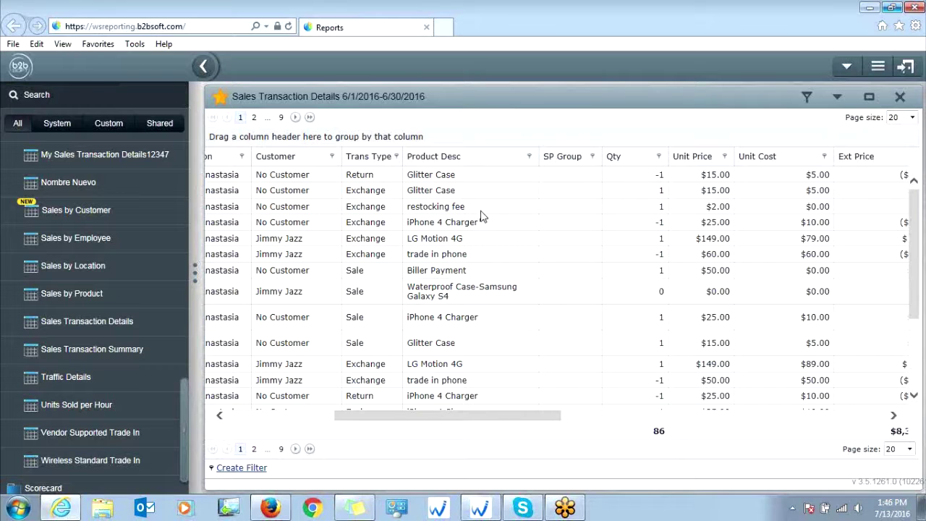
pyautogui.moveTo(553, 417); pyautogui.dragTo(653, 436)
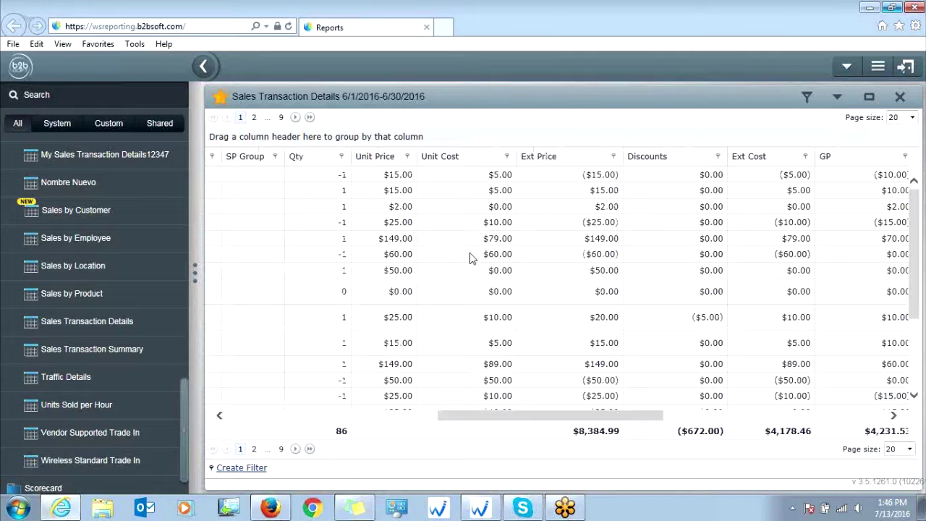
pyautogui.moveTo(634, 418); pyautogui.dragTo(664, 419)
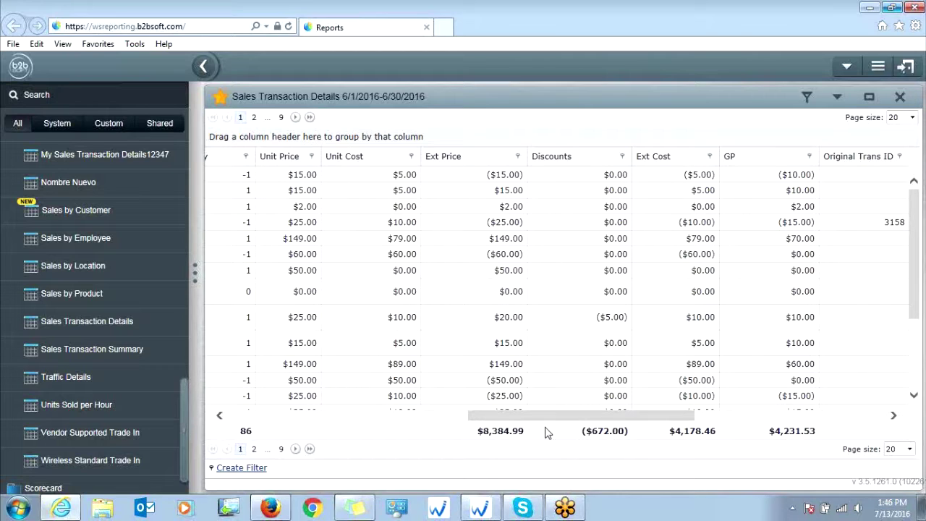
pyautogui.moveTo(349, 97)
pyautogui.moveTo(650, 418); pyautogui.dragTo(868, 400)
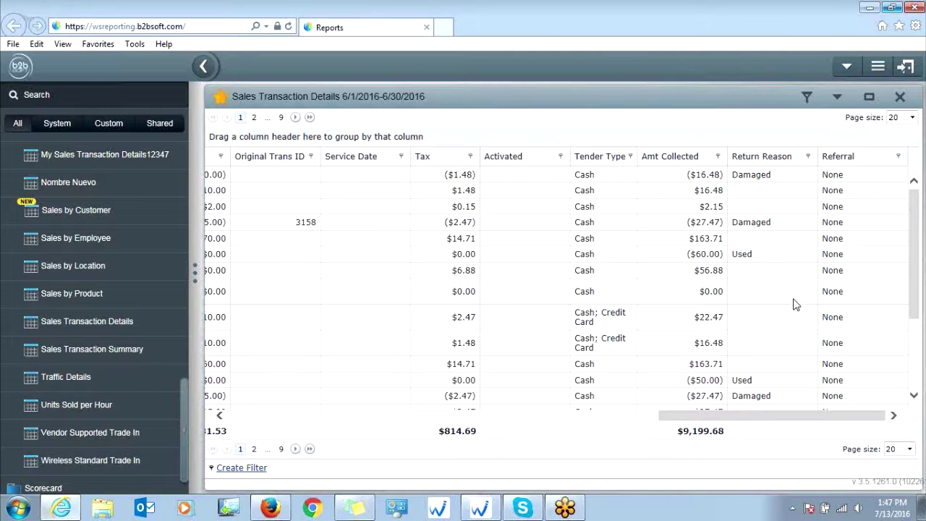
# Return the grid to the Trans Date column and open the report's options menu.
pyautogui.moveTo(829, 418); pyautogui.dragTo(372, 379)
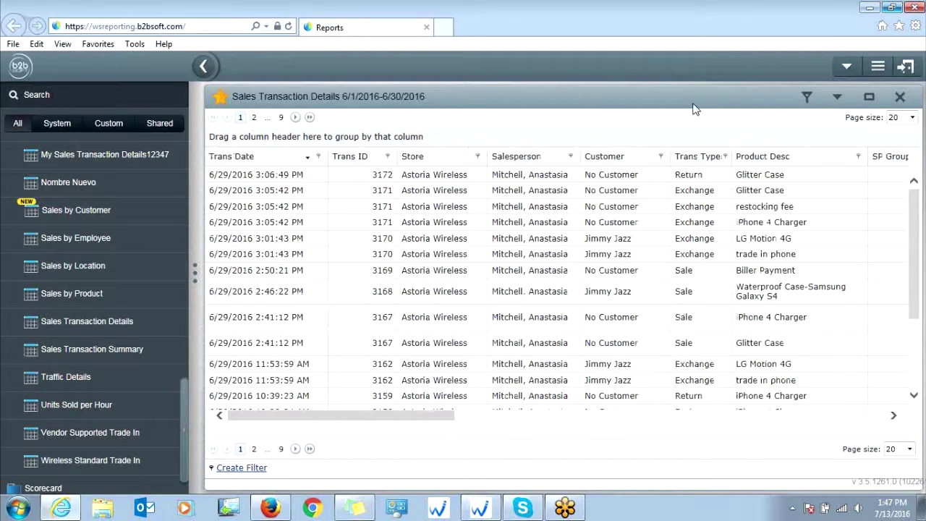
pyautogui.click(837, 99)
pyautogui.moveTo(833, 207)
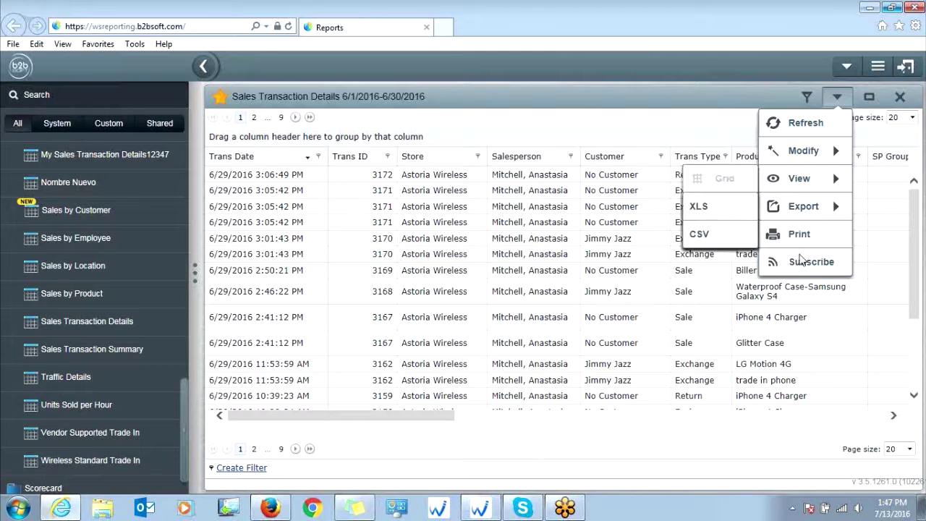
pyautogui.click(634, 64)
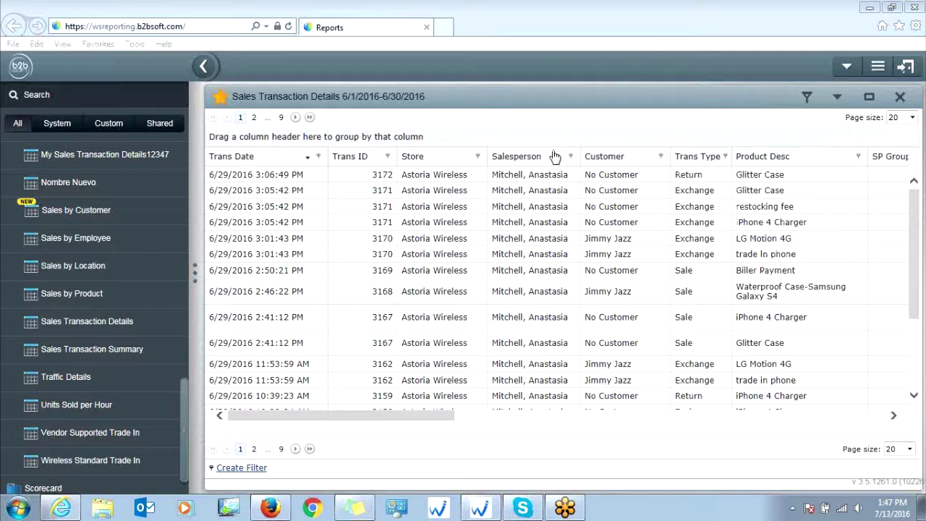
pyautogui.moveTo(80, 309)
pyautogui.scroll(1, 189, 434)
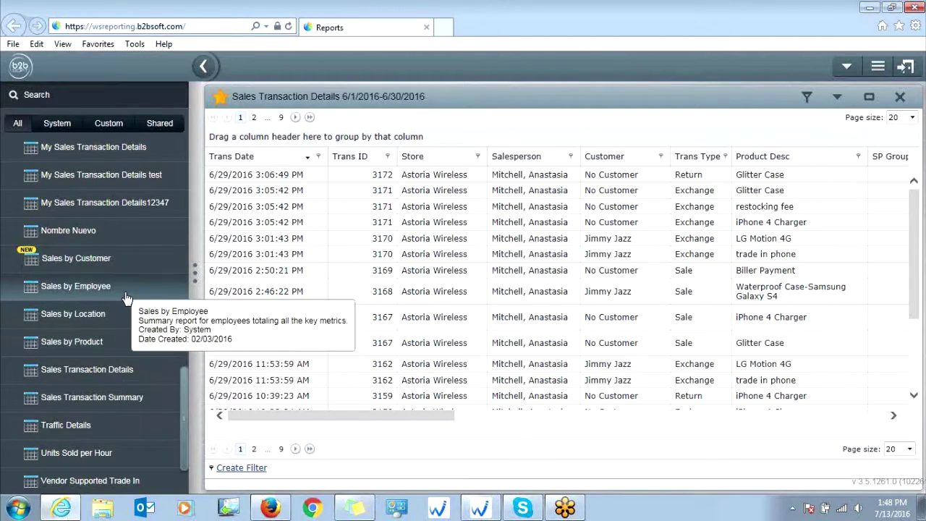
pyautogui.scroll(2, 183, 354)
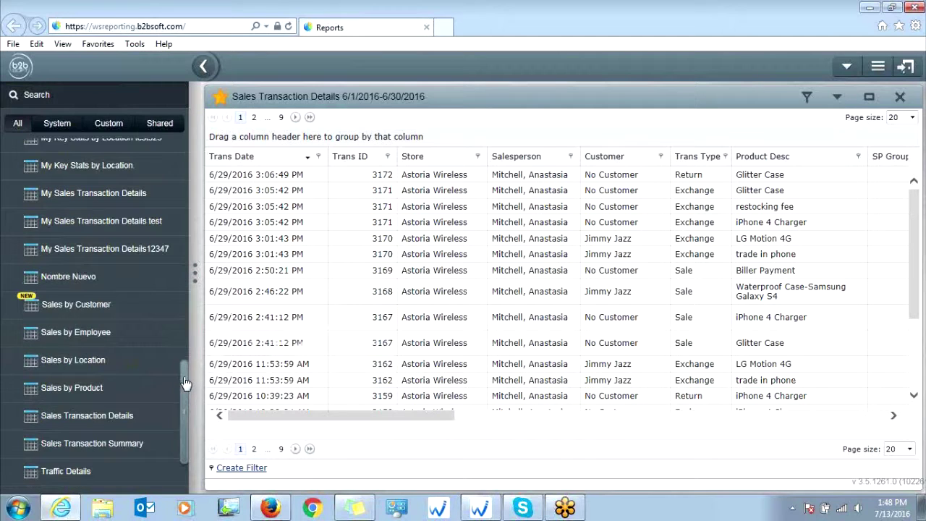
pyautogui.moveTo(185, 367); pyautogui.dragTo(189, 392)
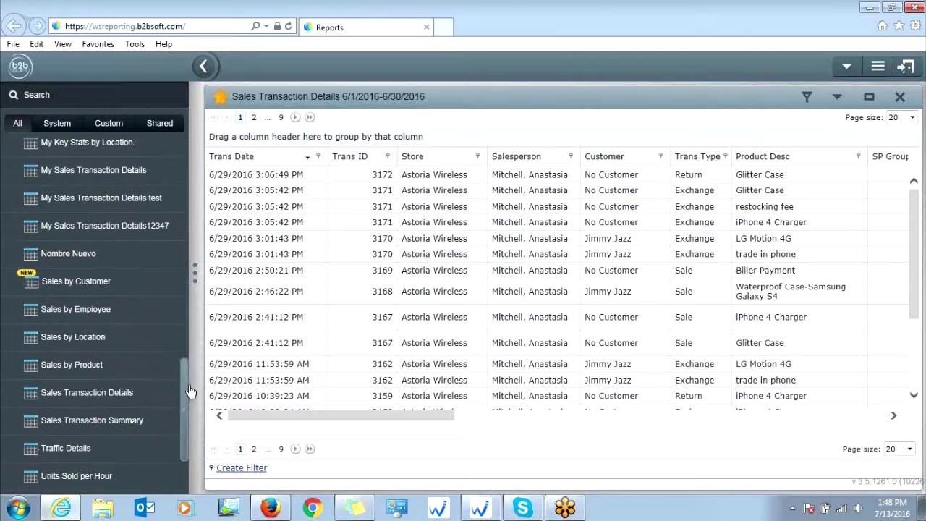